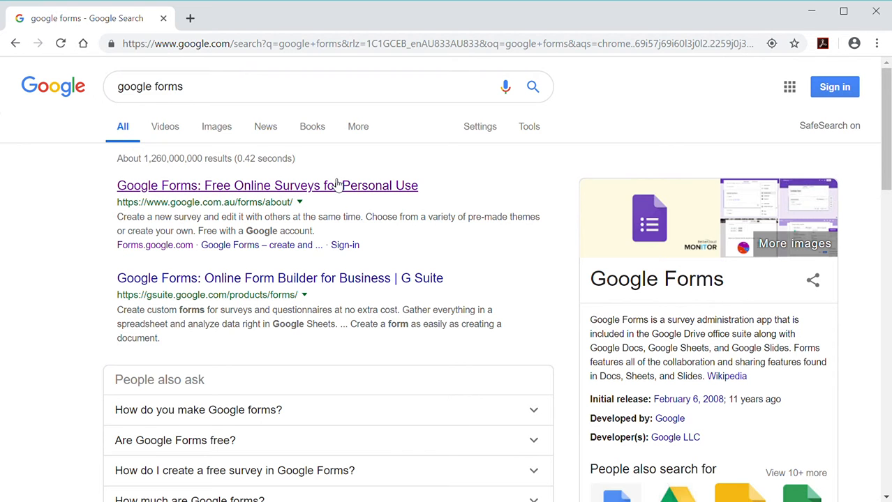
Open the 'Google Forms: Free Online Surveys for Personal Use' result from the search results.
click(337, 184)
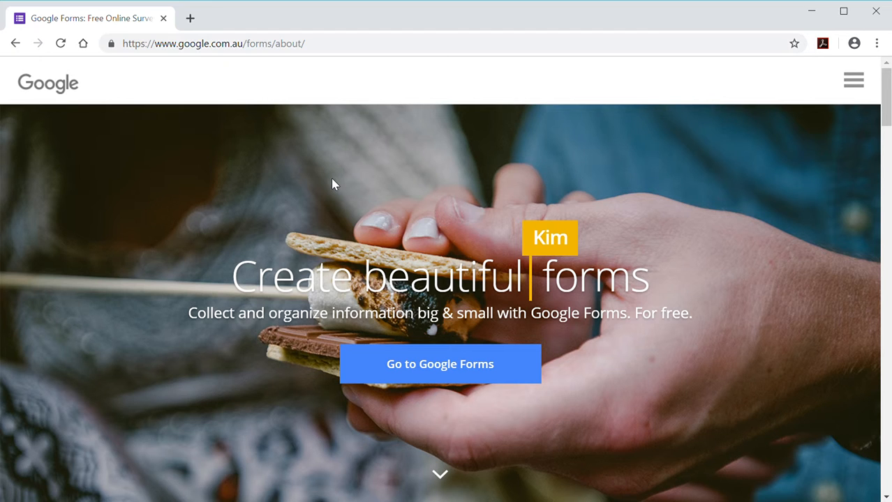
Go to Google Forms and sign in with the school account and its saved password.
click(416, 371)
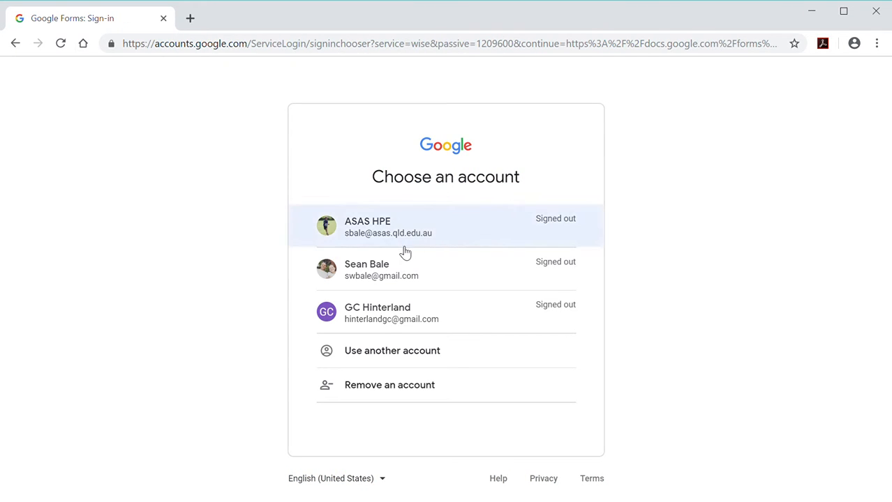
click(372, 224)
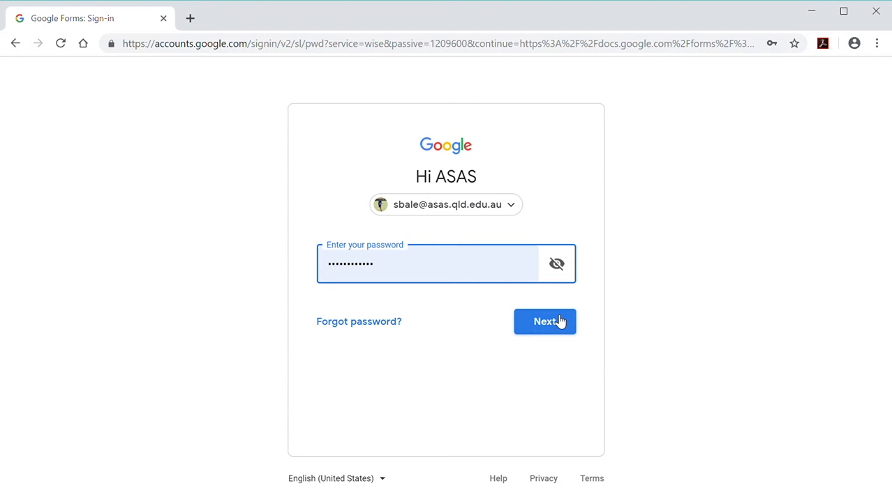
click(559, 321)
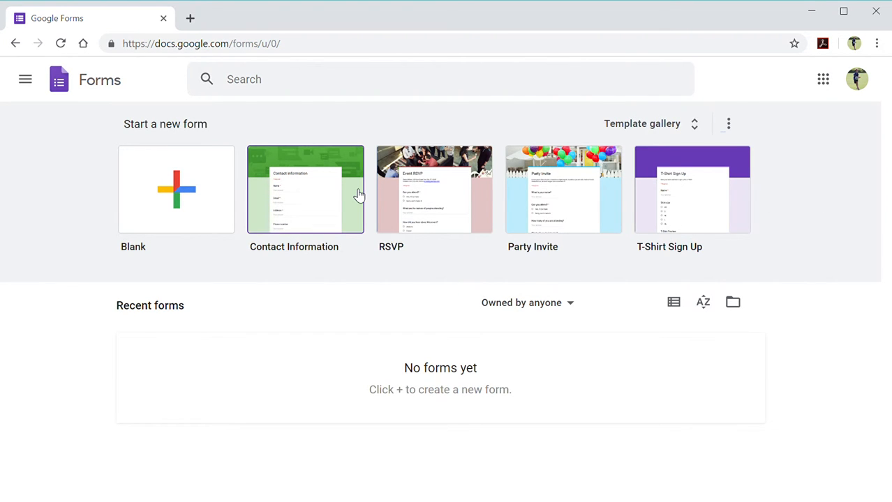
Start a blank form, title it 'HPE TERM 3 - Student view', describe it 'Student views on the T3 HPE Program'.
click(144, 209)
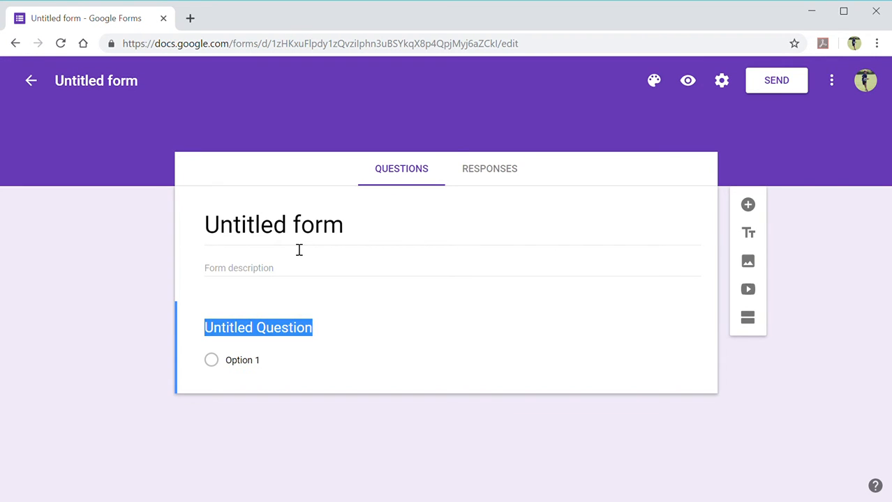
double_click(289, 235)
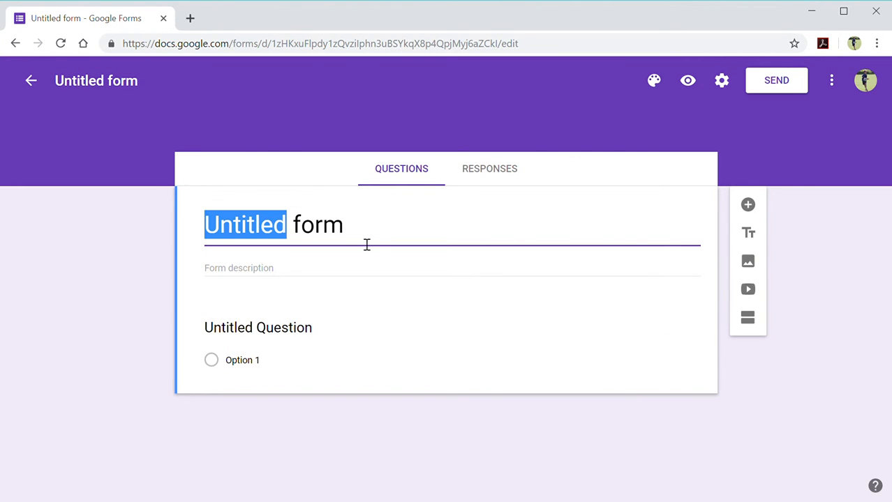
drag(351, 249, 201, 245)
text(H)
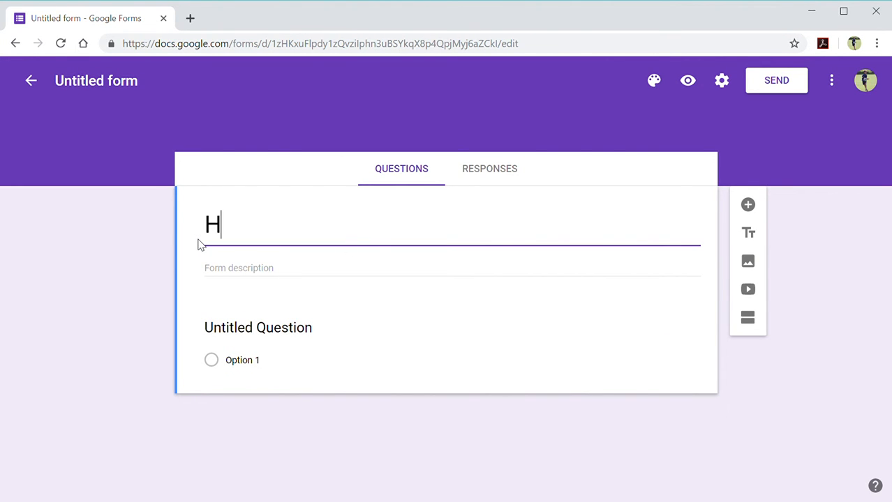
text(PE TERM)
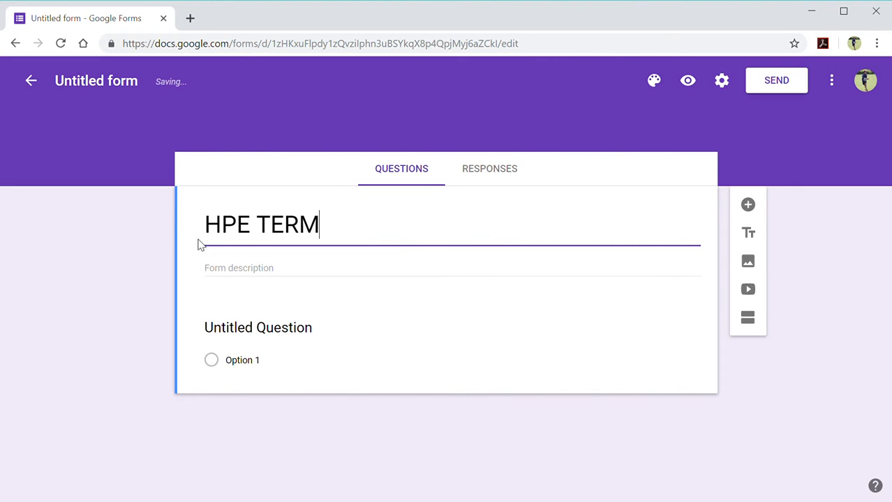
text( 3 - Student )
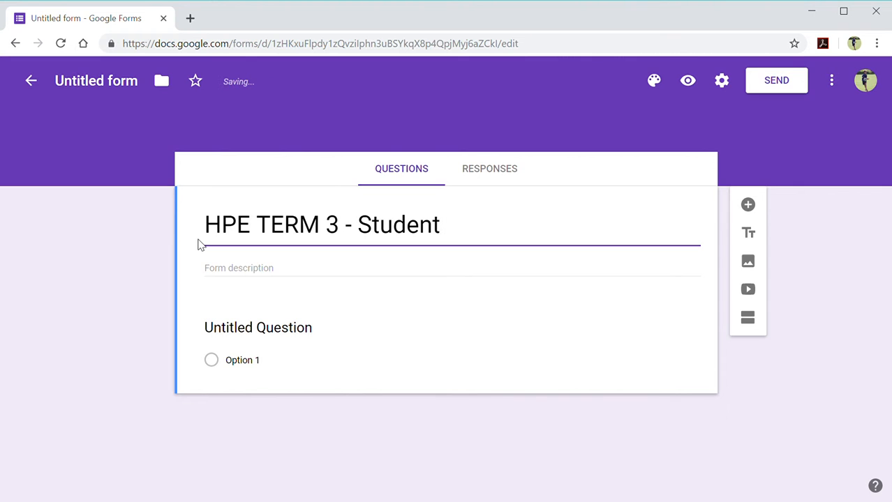
text(view)
click(232, 271)
text(Stud)
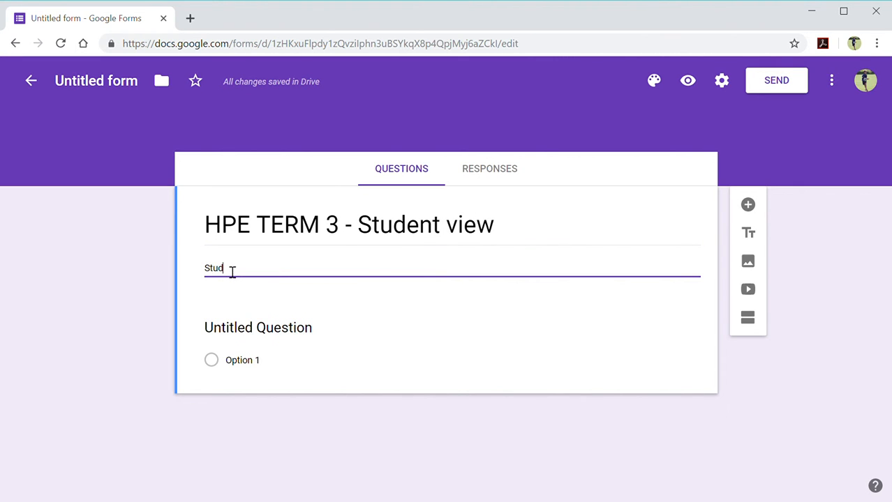
text(ent views on the T3 )
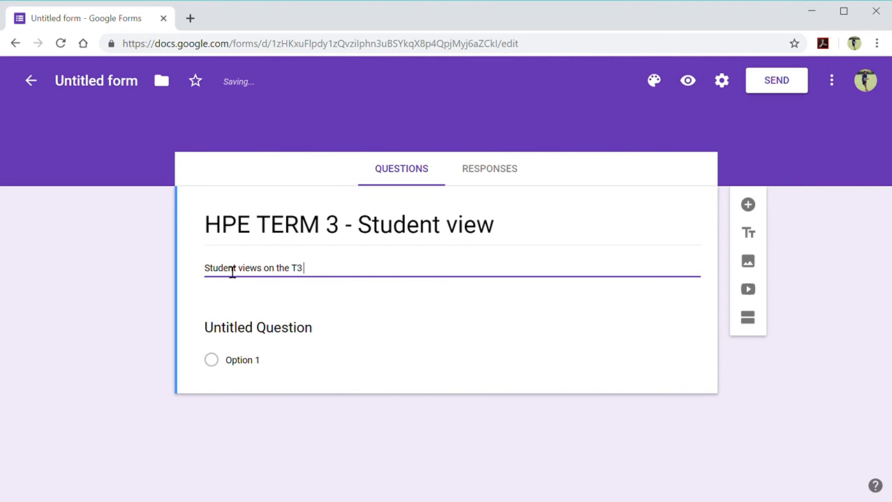
text(HPE Program)
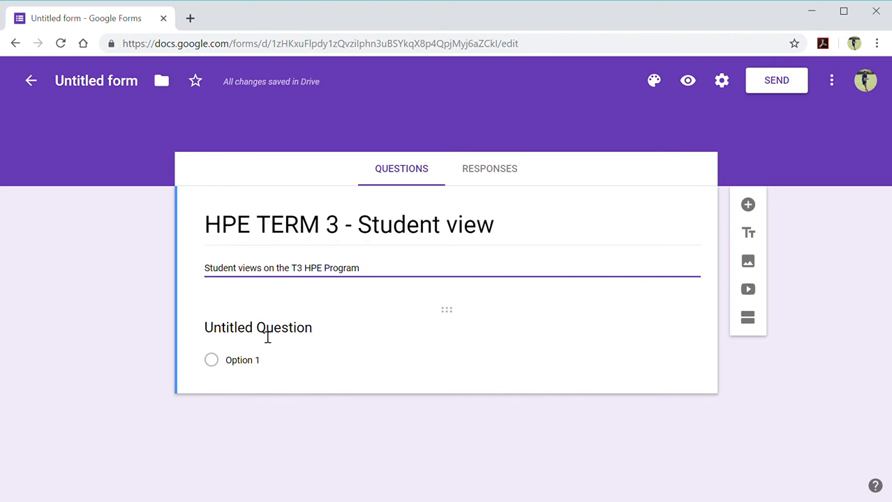
Replace the first question's default title with 'Do you like core HPE in Middle School'.
click(267, 337)
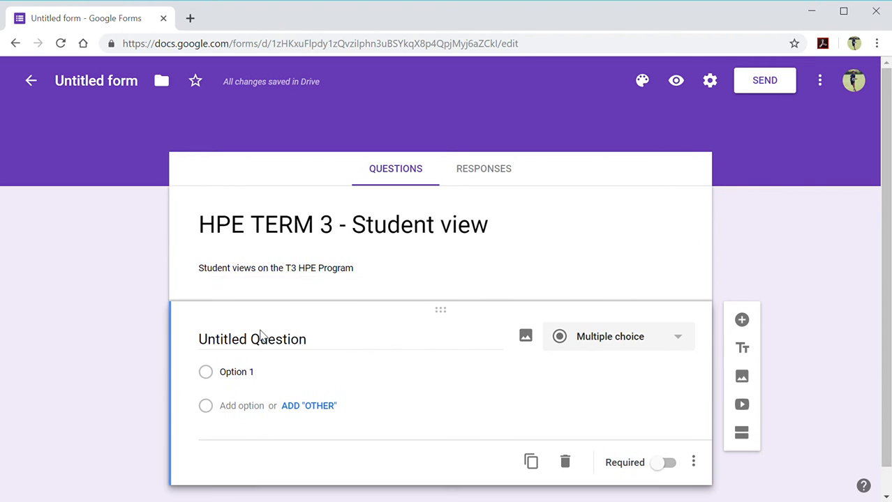
click(277, 343)
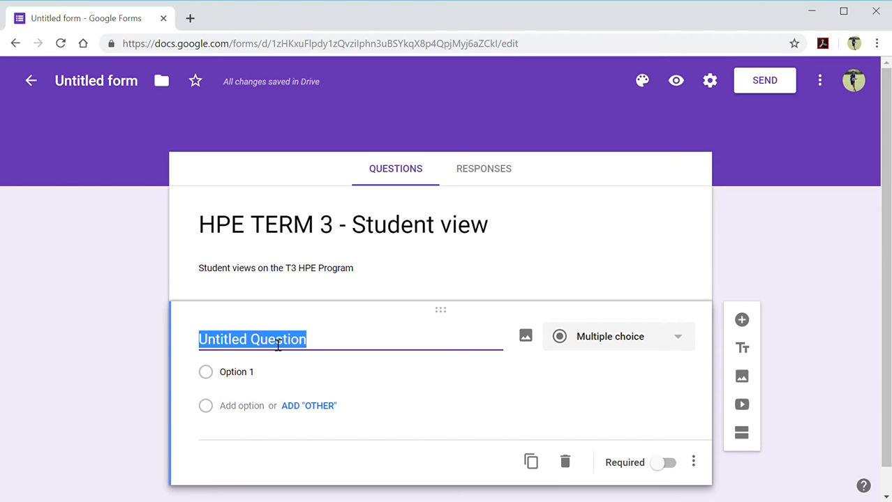
text(D)
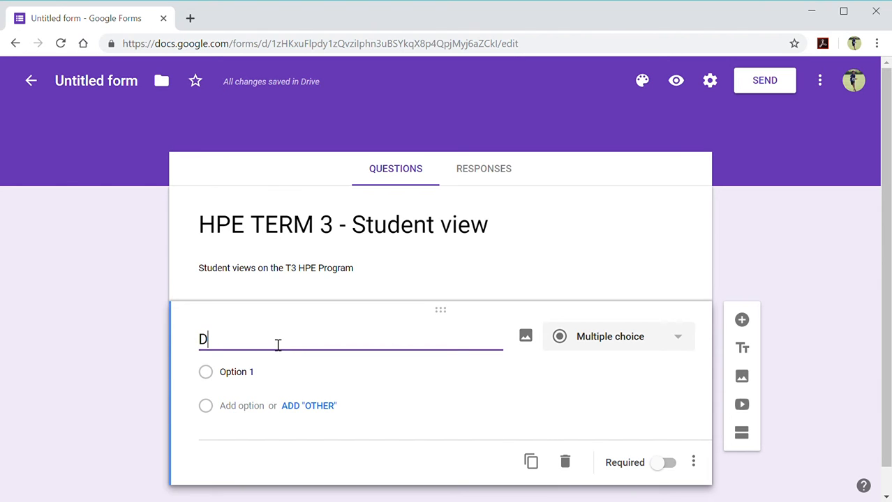
text(o you like )
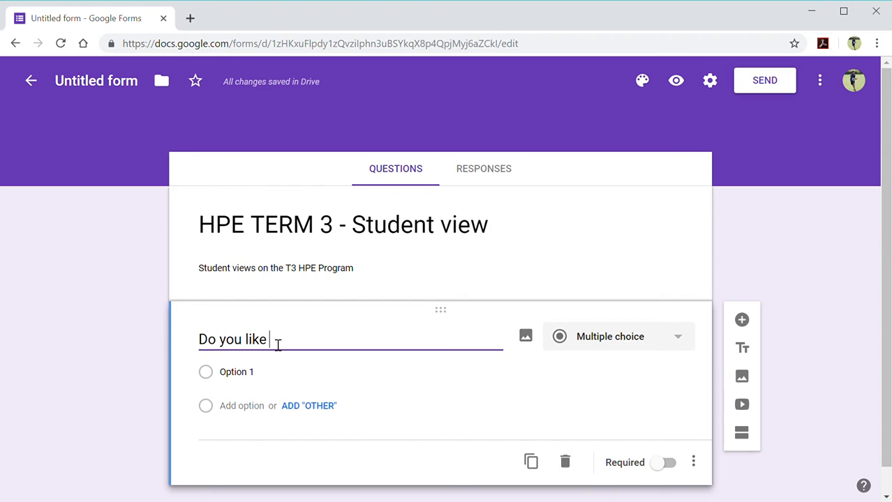
text(core )
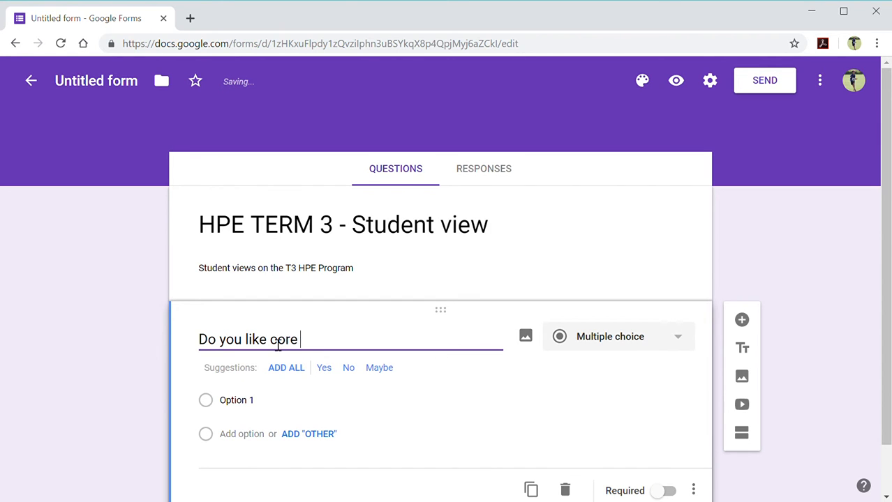
text(HPE in Middle scho)
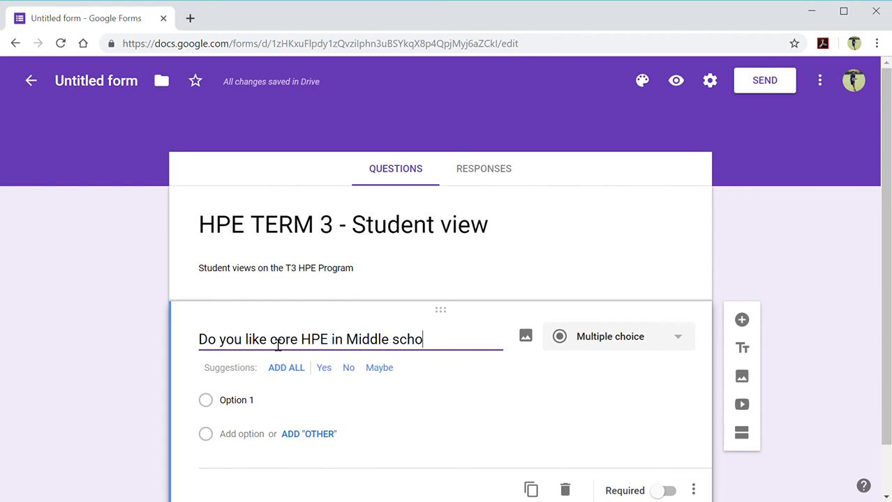
text(ol)
key(BackSpace)
key(BackSpace)
key(BackSpace)
key(BackSpace)
key(BackSpace)
key(BackSpace)
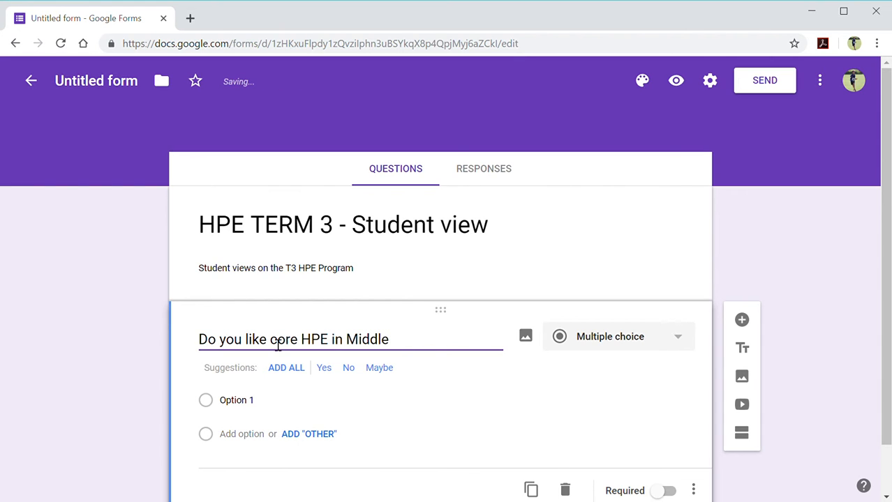
text(s)
key(BackSpace)
text(School)
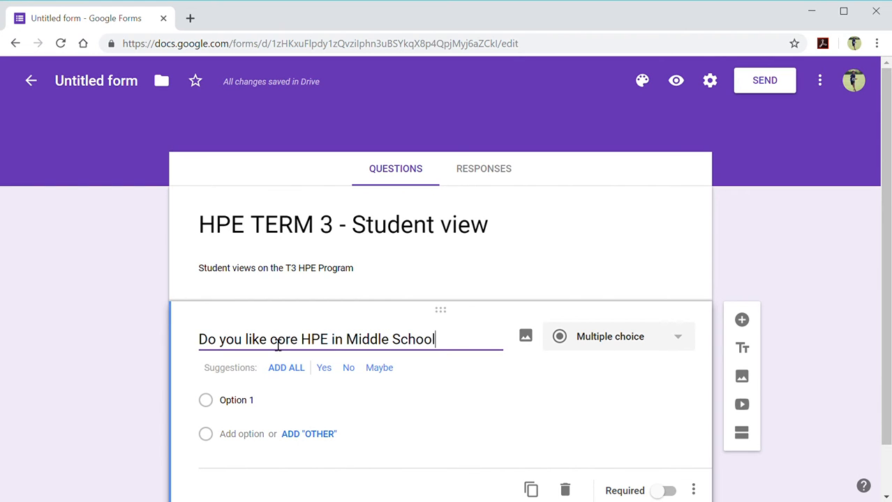
Keep the first question multiple choice with answers Yes, No and 'Depending on the activity?'.
click(626, 339)
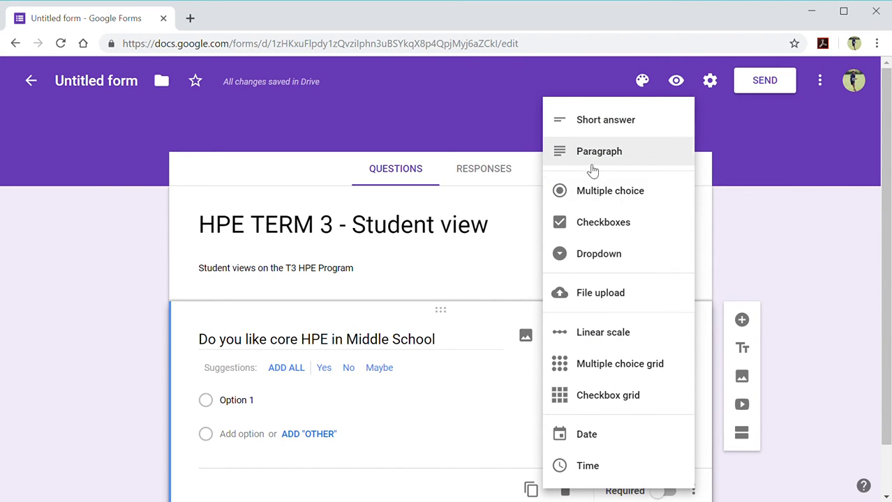
click(621, 191)
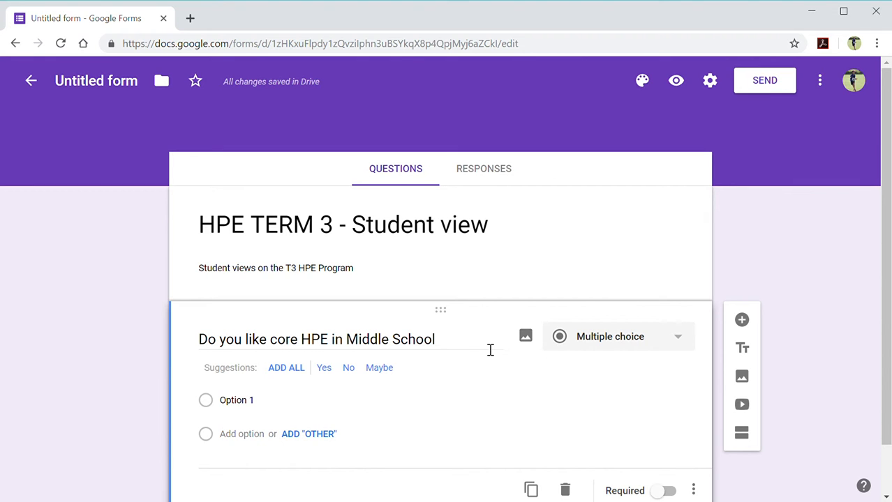
click(286, 369)
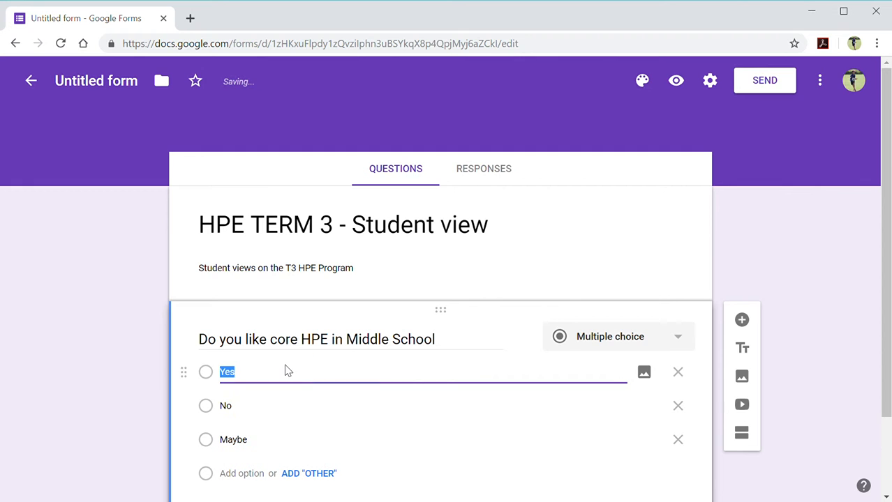
click(234, 447)
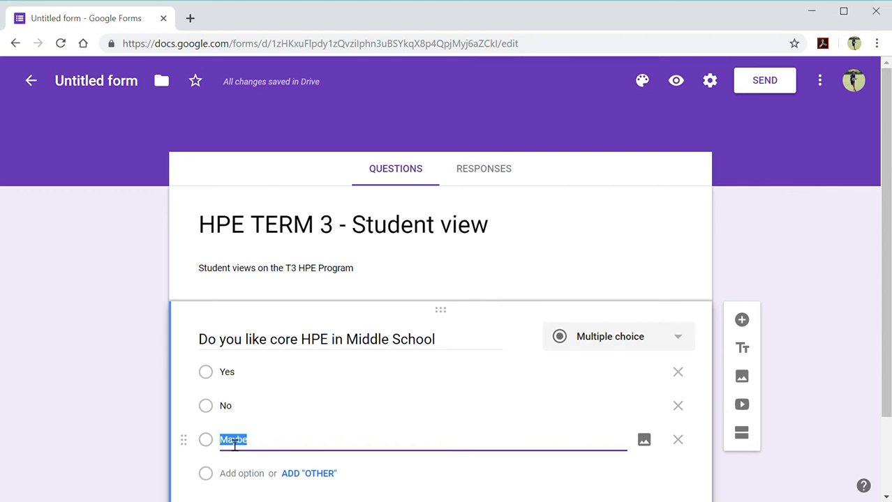
text(Depoe)
key(BackSpace)
text(ending on the acti)
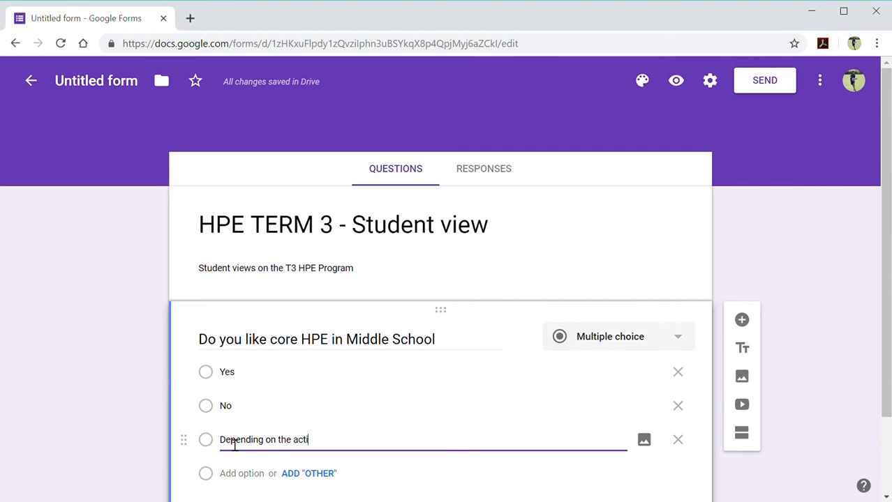
text(vity?)
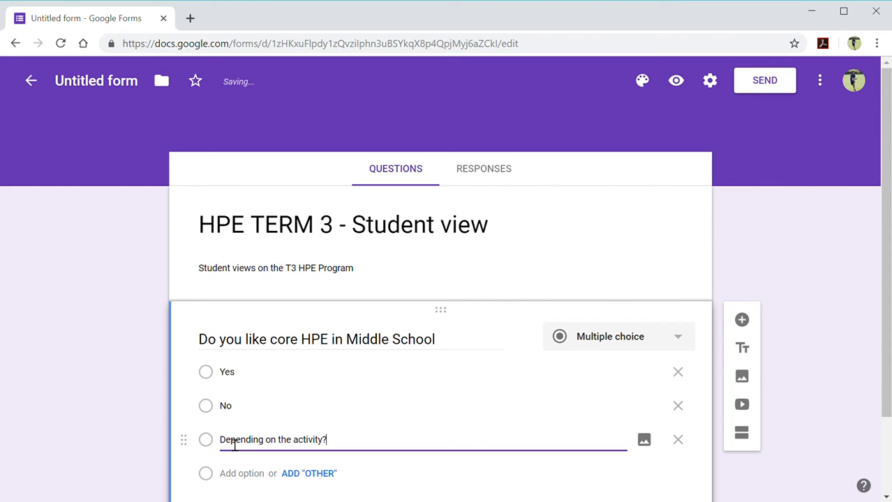
scroll(585, 358, down, 2)
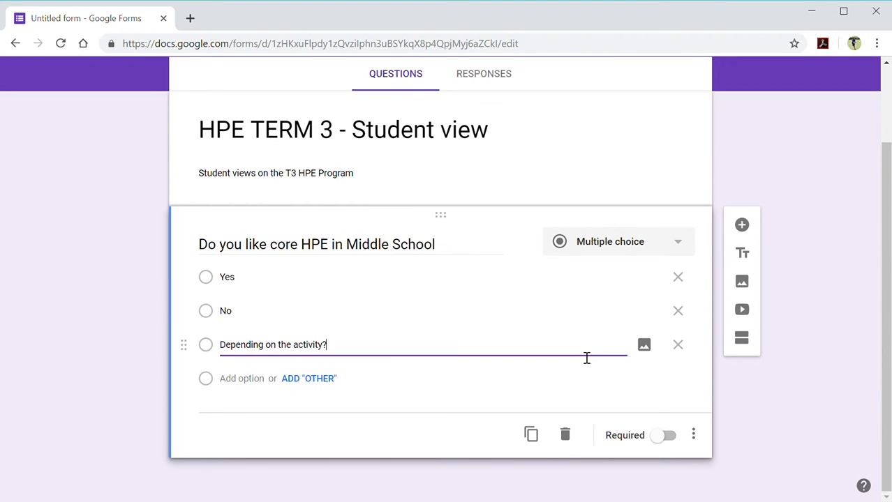
Add a second question titled 'What do you dislike about HPE in the Middle School'.
click(751, 227)
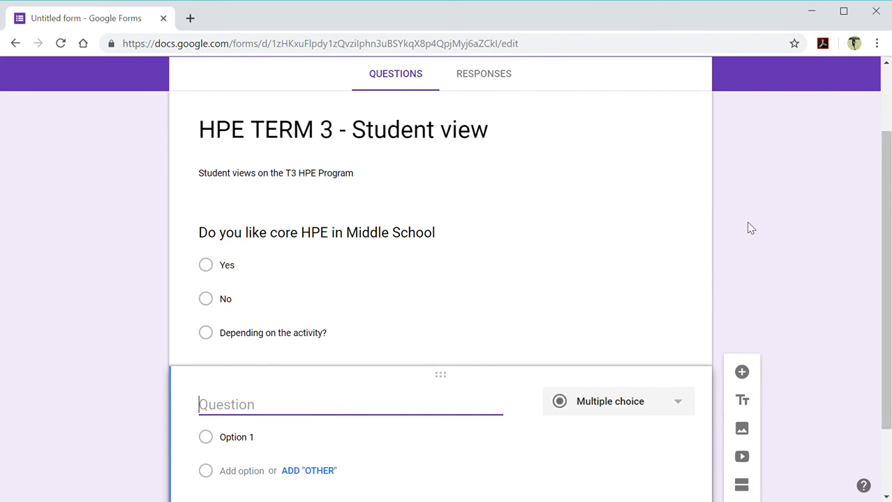
text(What do y)
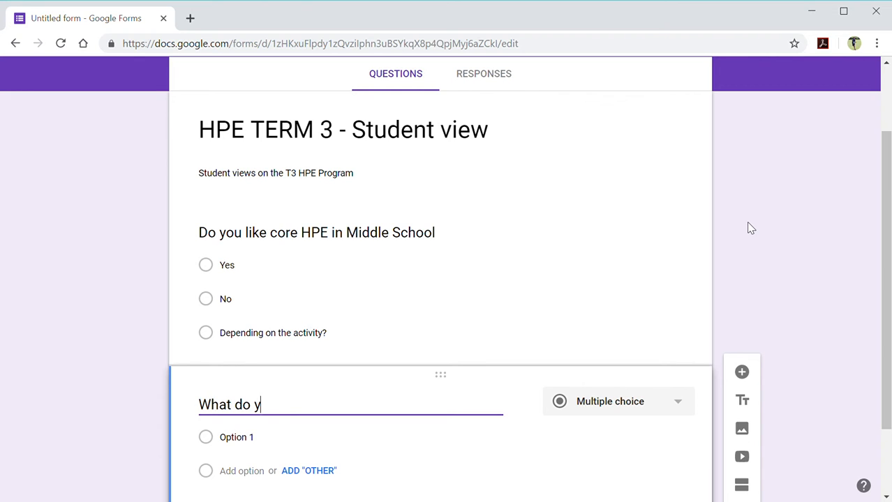
text(ou dislike)
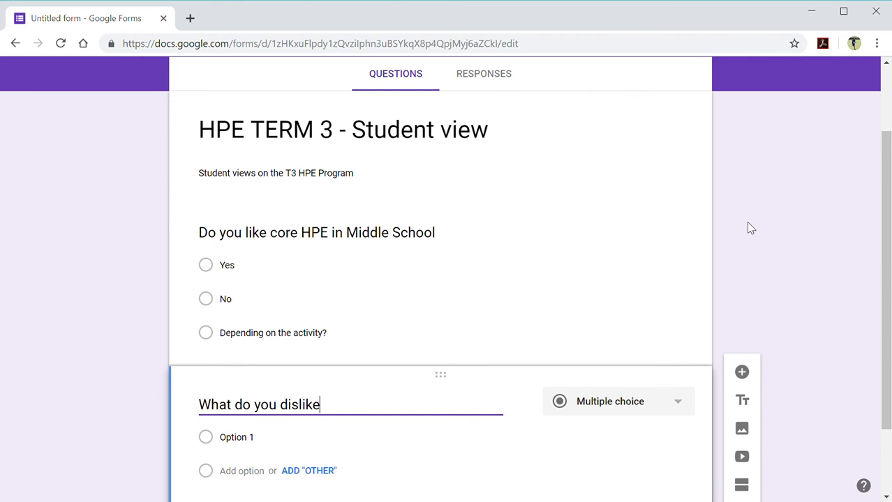
text( about HPE in)
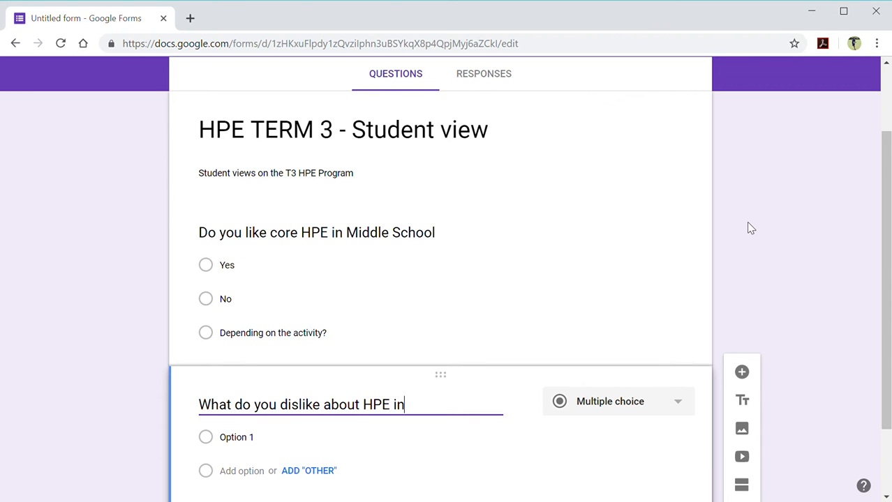
text( the Middle )
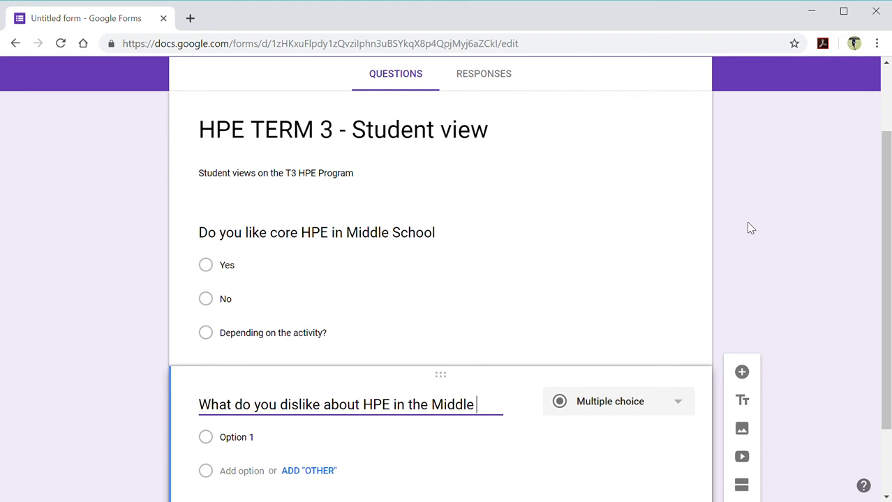
text(School)
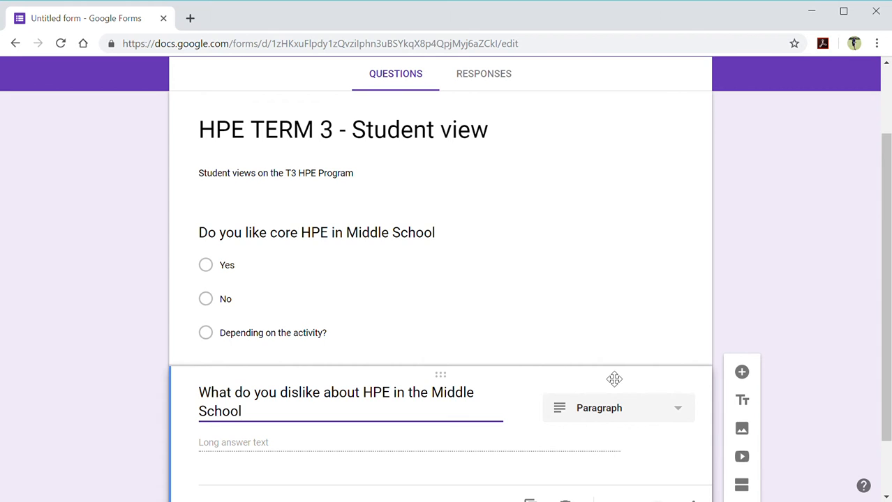
click(638, 416)
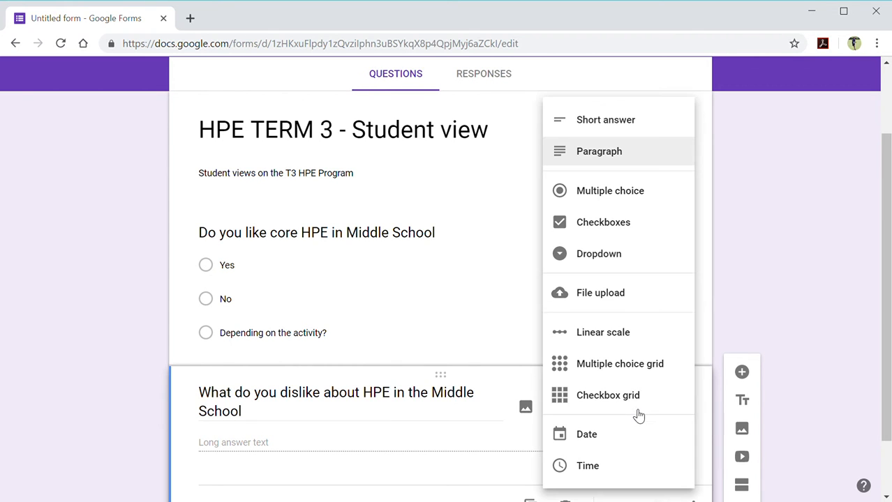
click(486, 358)
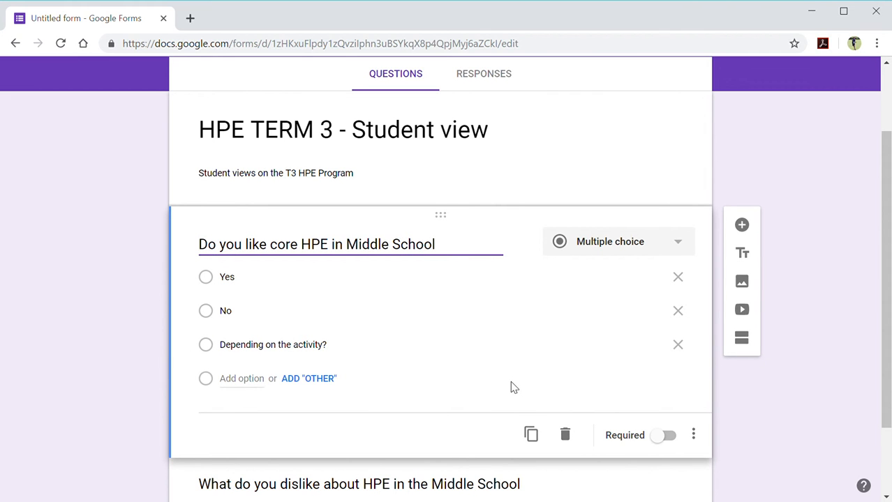
scroll(509, 384, down, 1)
click(504, 415)
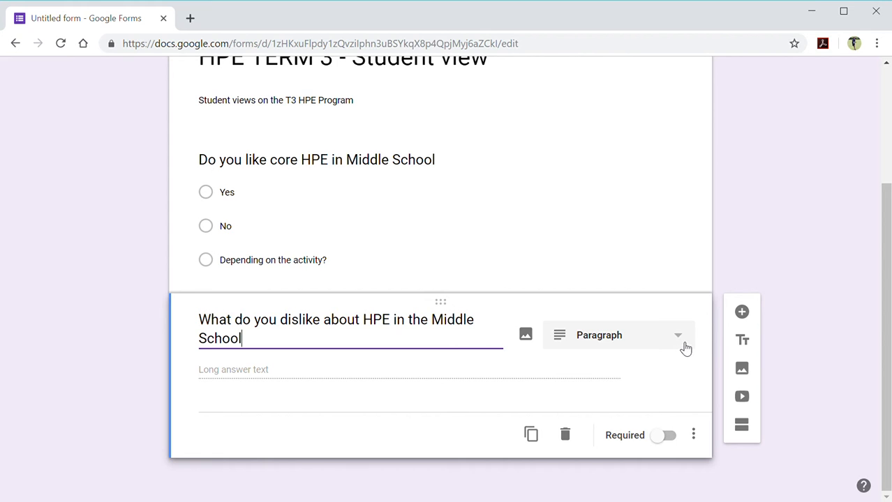
Make the second question Short answer and extend its title with 'Please give two examples'.
click(649, 342)
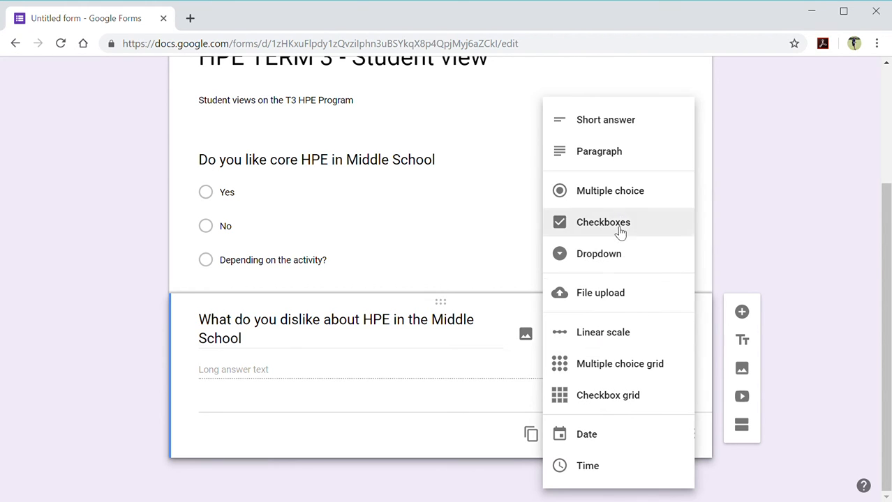
click(606, 122)
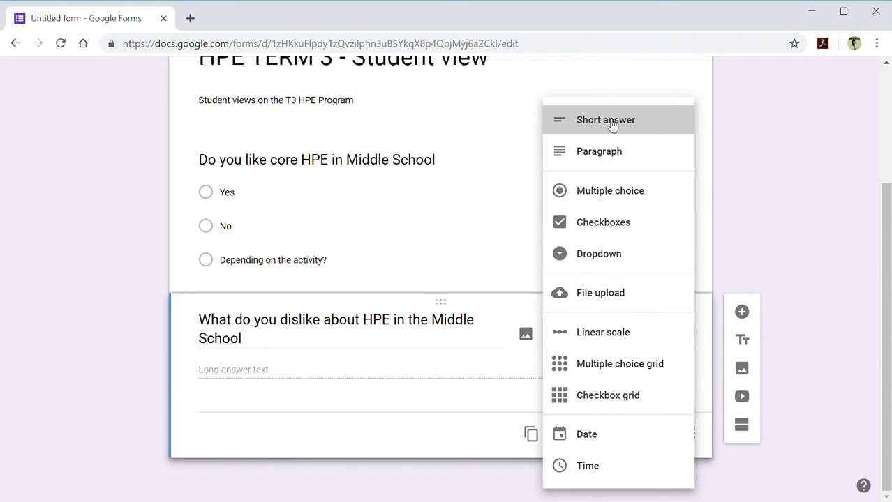
triple_click(255, 341)
click(257, 342)
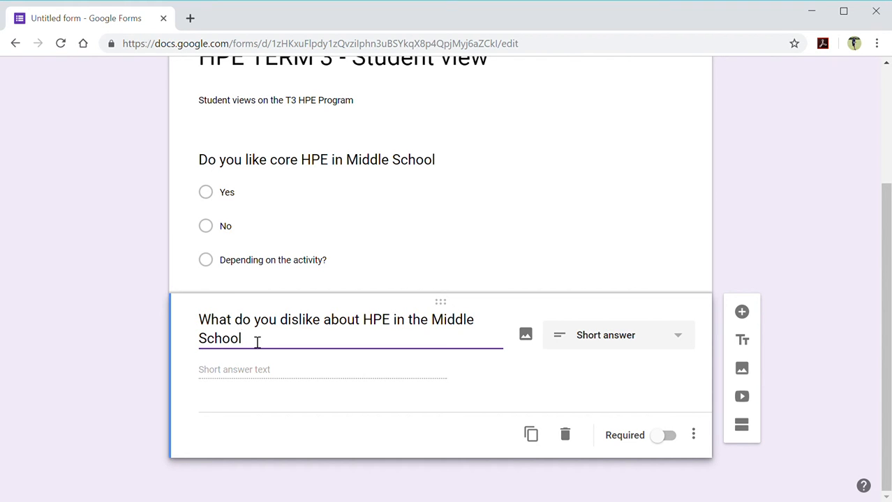
key(BackSpace)
text(l. Pr)
text(lease give me)
text( to)
key(BackSpace)
key(BackSpace)
key(BackSpace)
key(BackSpace)
key(BackSpace)
text(to)
key(BackSpace)
text(wo e)
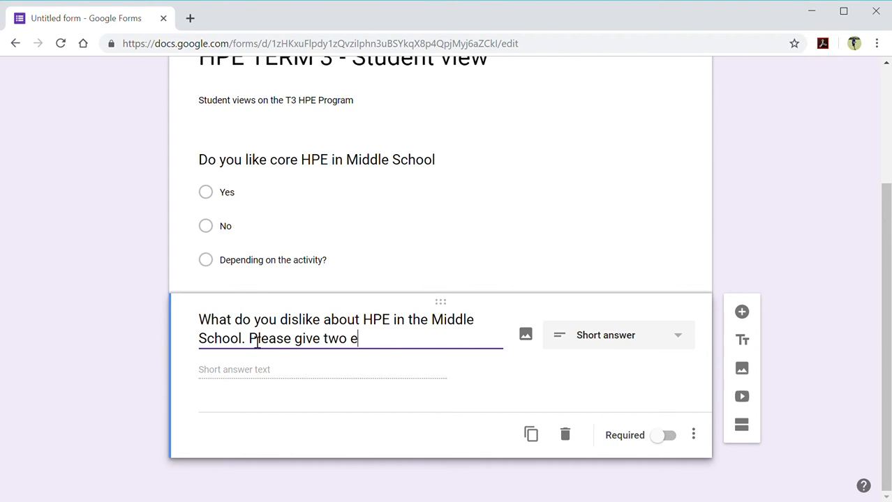
text(xamples.)
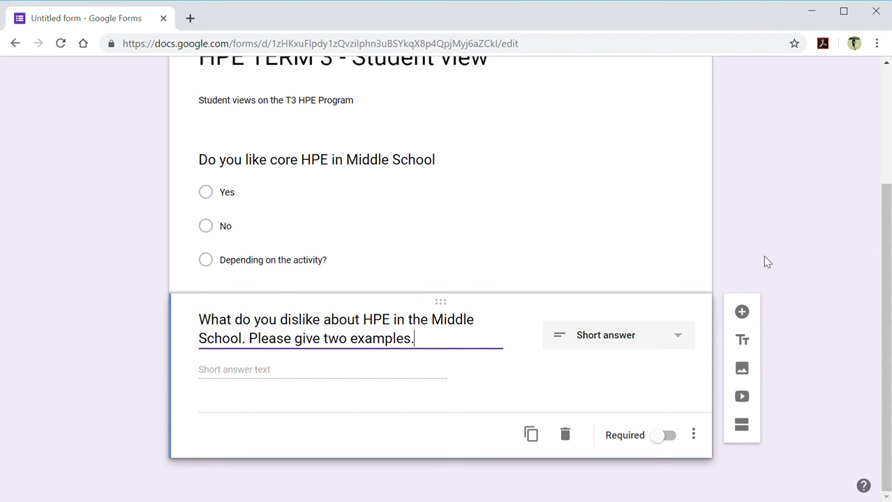
scroll(377, 190, up, 2)
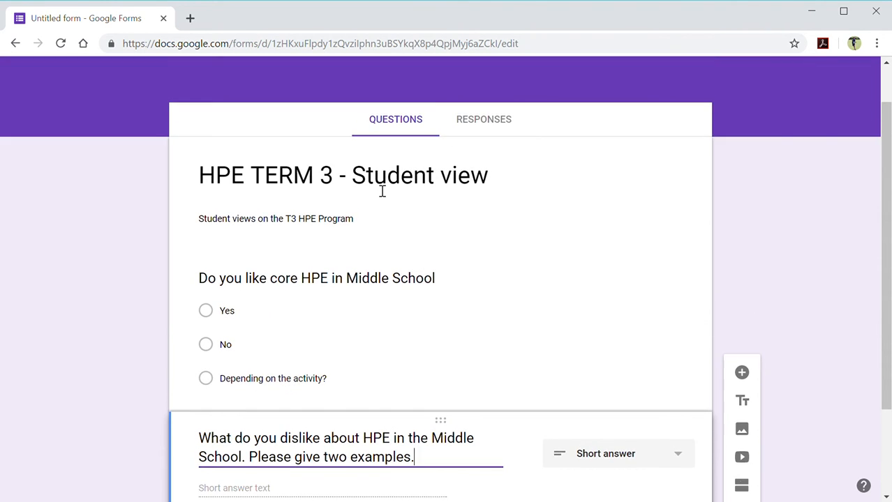
scroll(382, 190, down, 1)
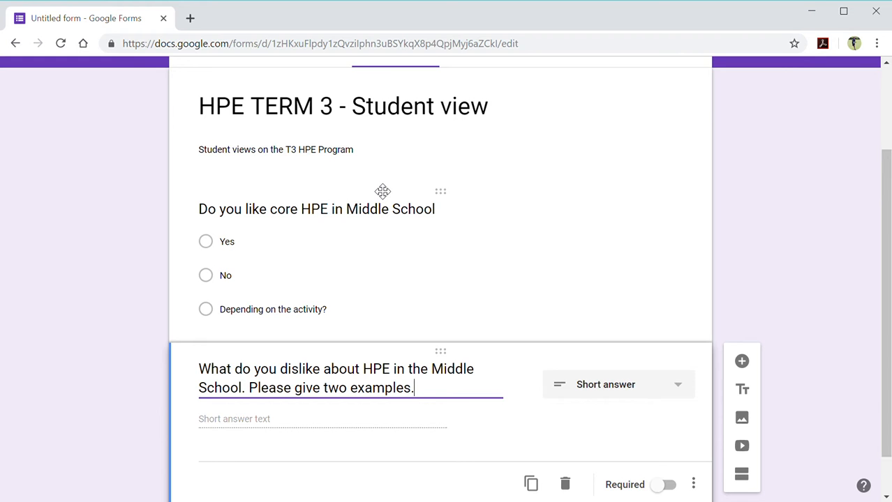
scroll(529, 252, down, 1)
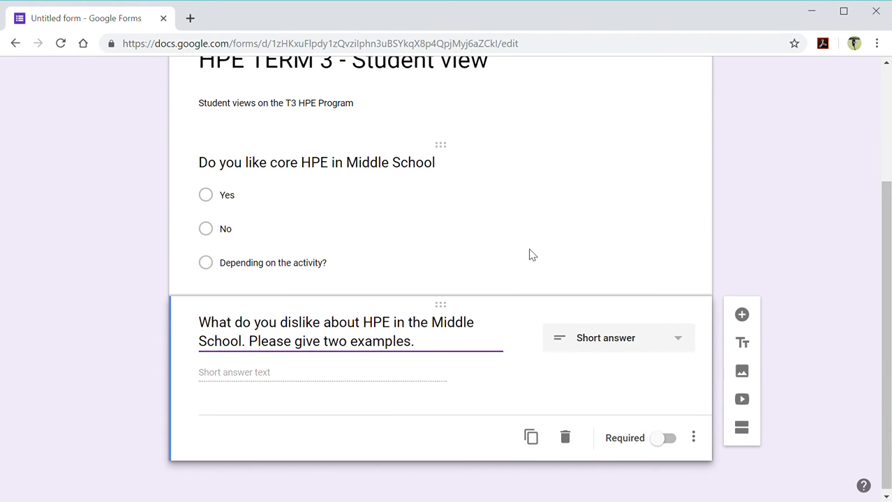
Add a third question, 'What do you like about HPE in the Middle School?', set to Multiple choice.
click(742, 315)
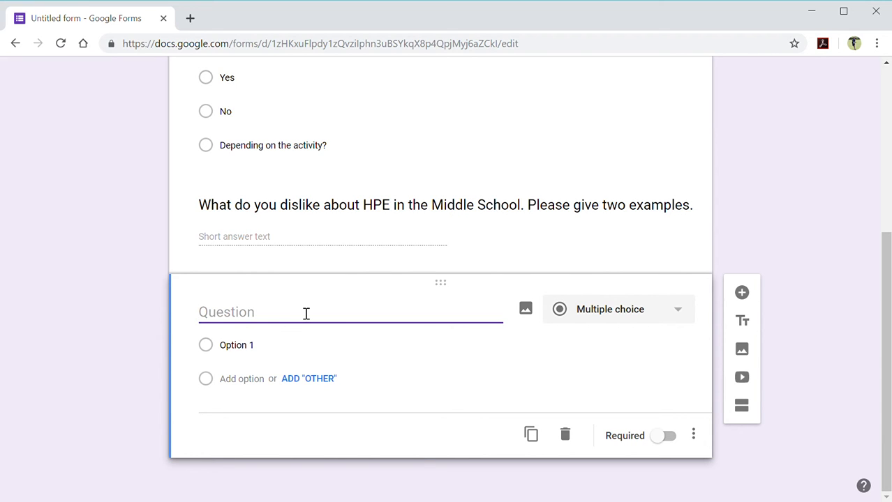
text(D)
key(BackSpace)
text(What do you )
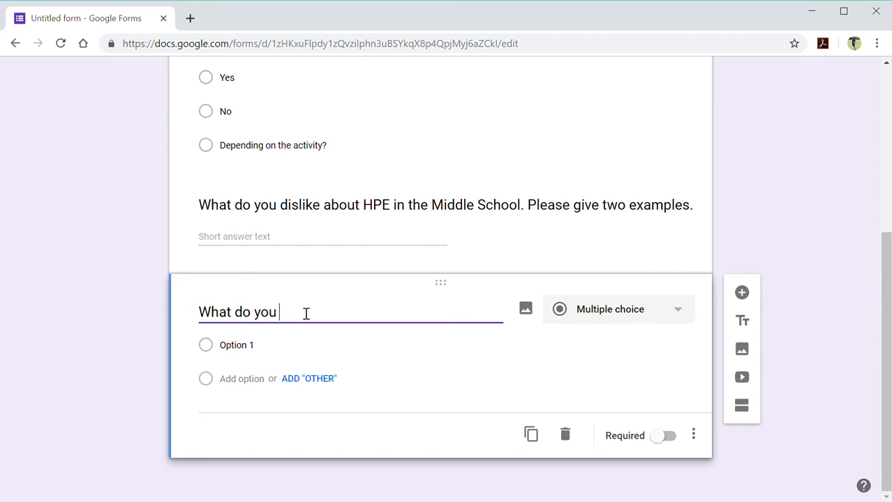
text(like about HPE in the N)
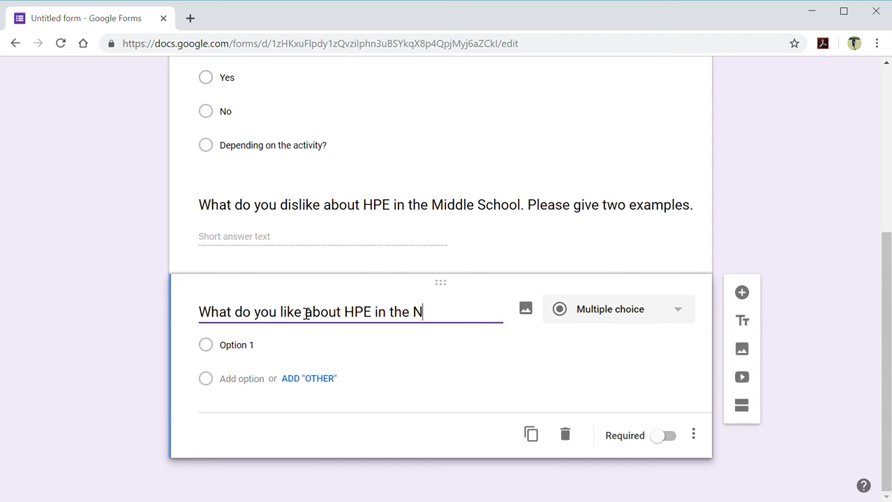
key(BackSpace)
text(Middle School?)
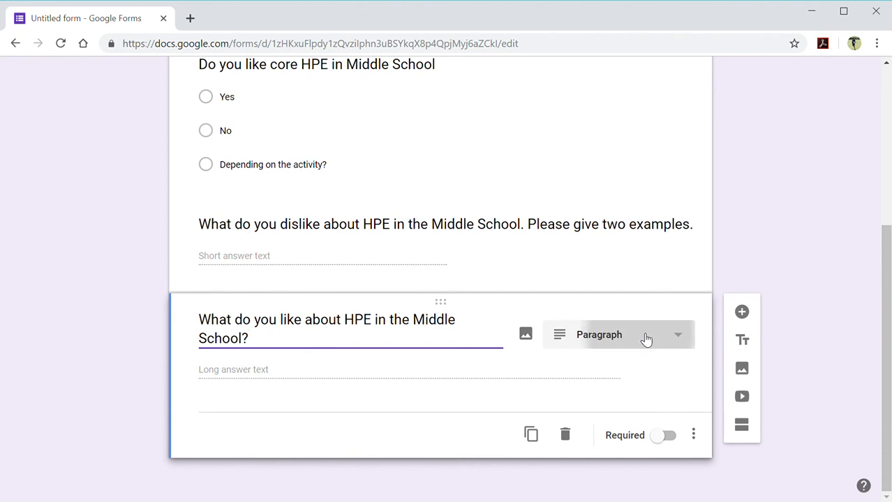
click(645, 338)
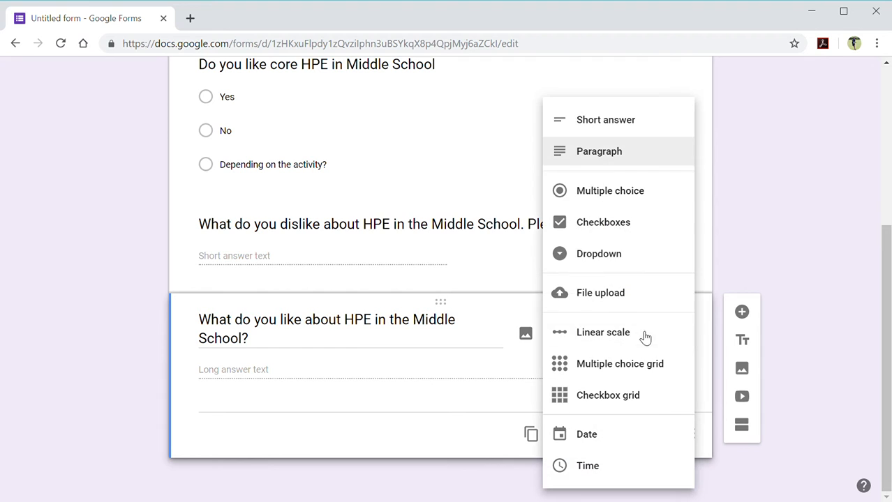
click(602, 200)
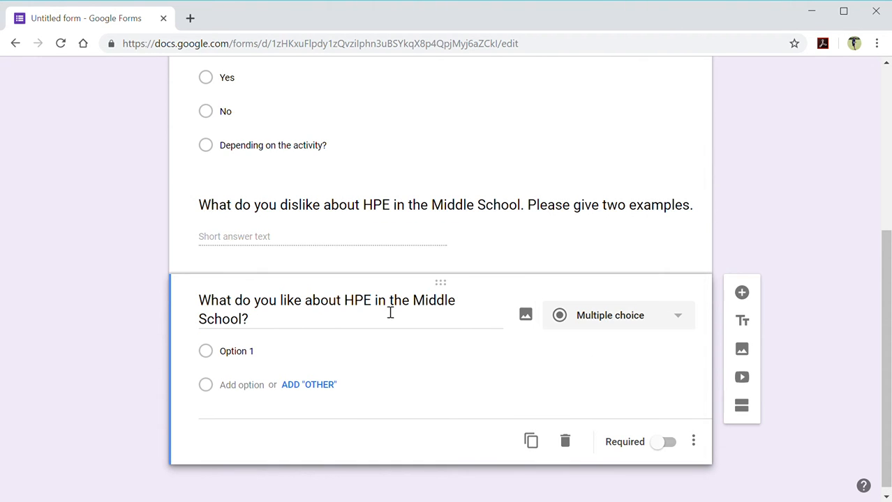
Add an Other choice and enter the answers 'Competition' and 'You love the activities'.
click(312, 386)
click(240, 360)
double_click(240, 356)
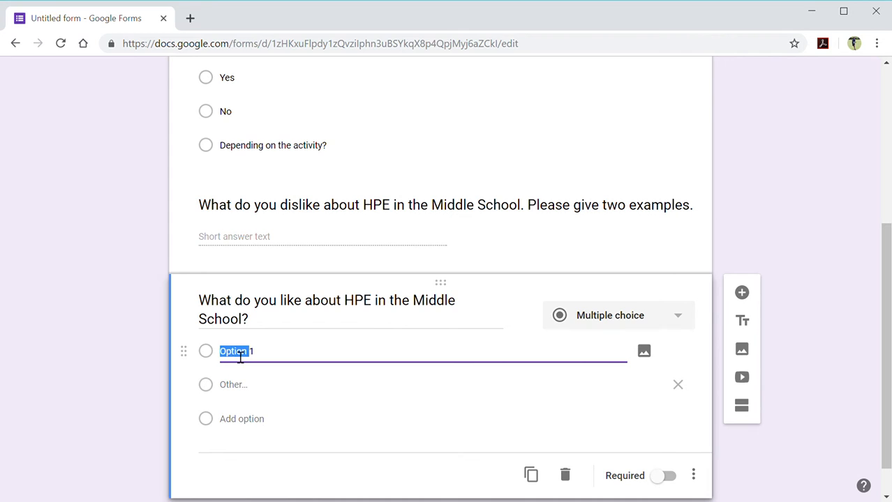
triple_click(240, 356)
text(Competition)
click(246, 419)
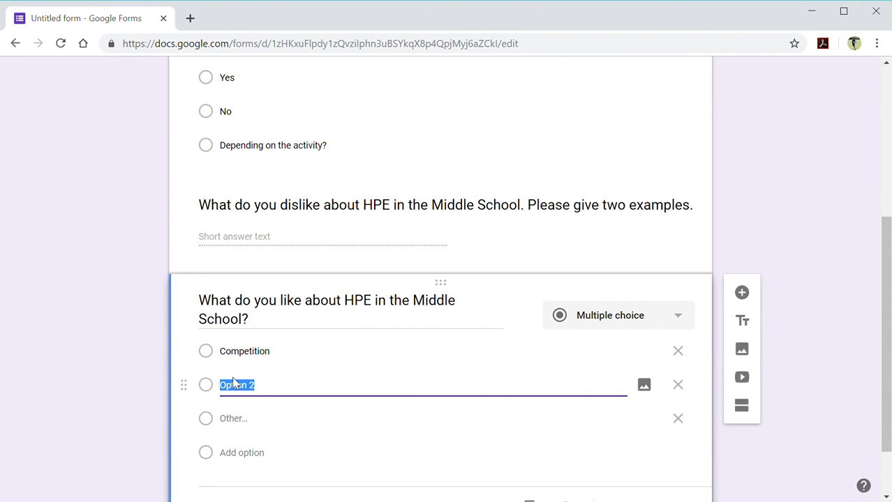
text(You love the a)
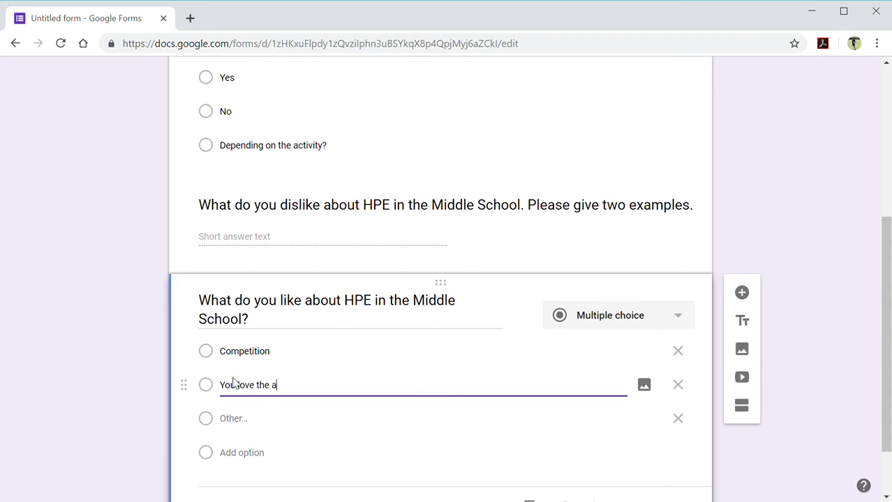
text(ctivities)
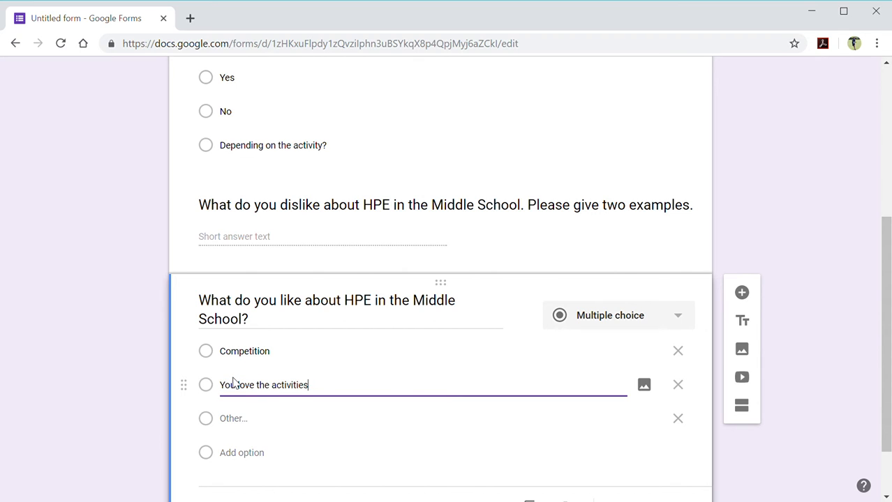
Add choices about exercising out of the classroom and 'I can't stand classroom subjects'.
click(238, 453)
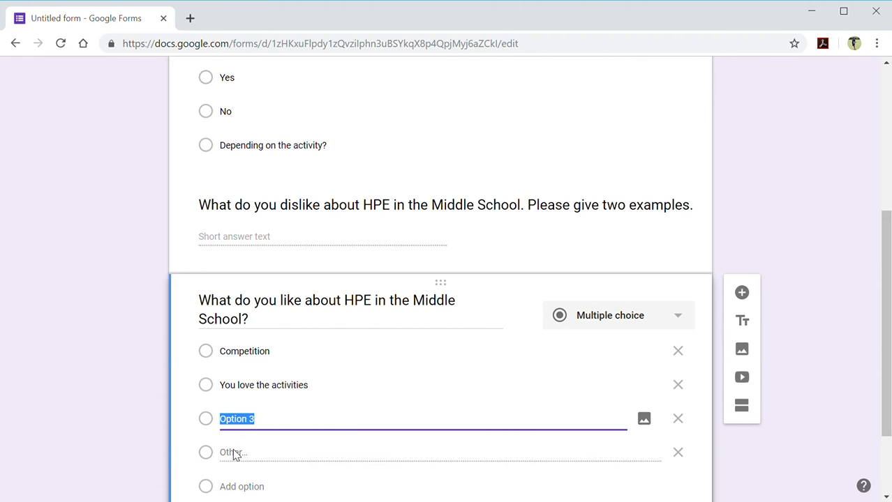
text(You like t)
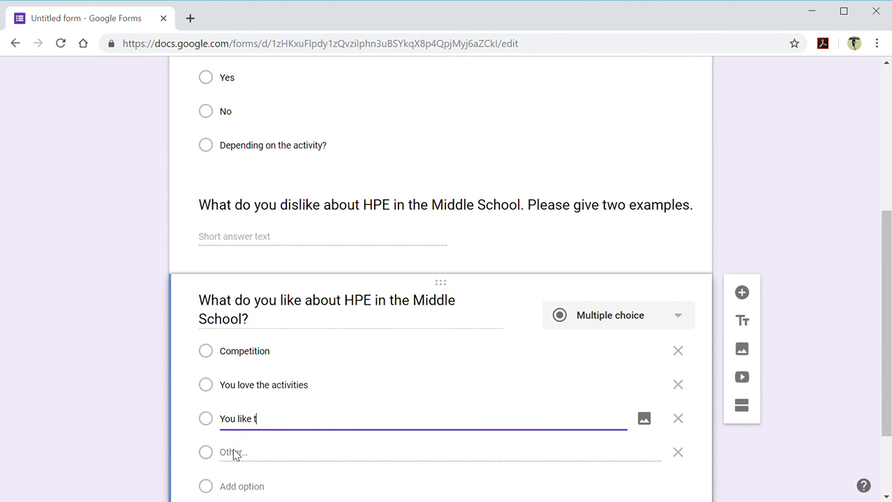
text(he opportnit)
key(BackSpace)
text(unity to)
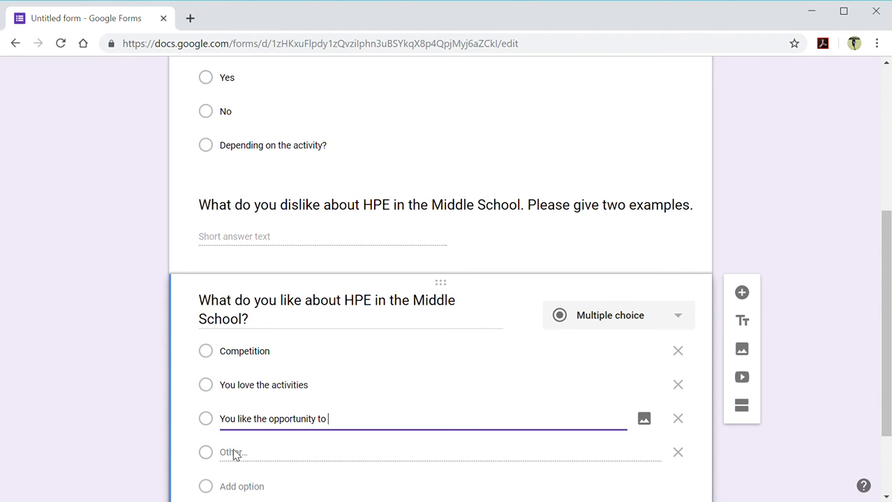
text( exercise anbd)
key(BackSpace)
key(BackSpace)
text(d be out)
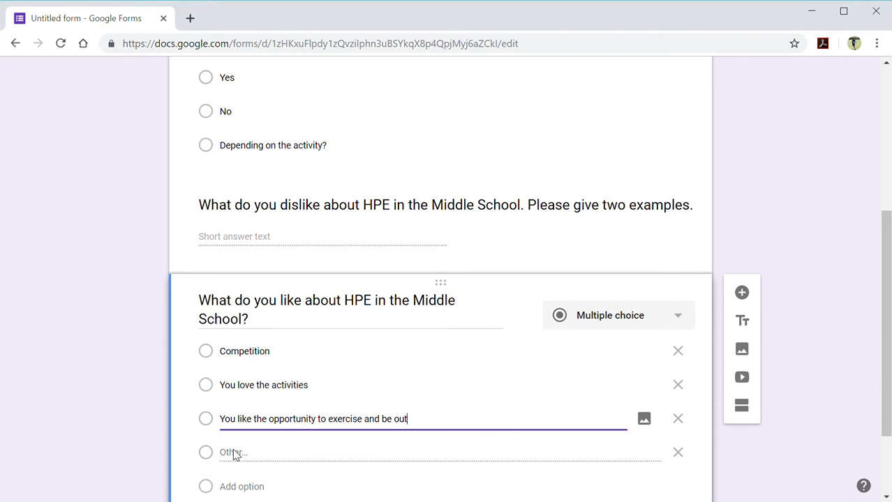
text( of the classroom)
click(240, 484)
click(252, 485)
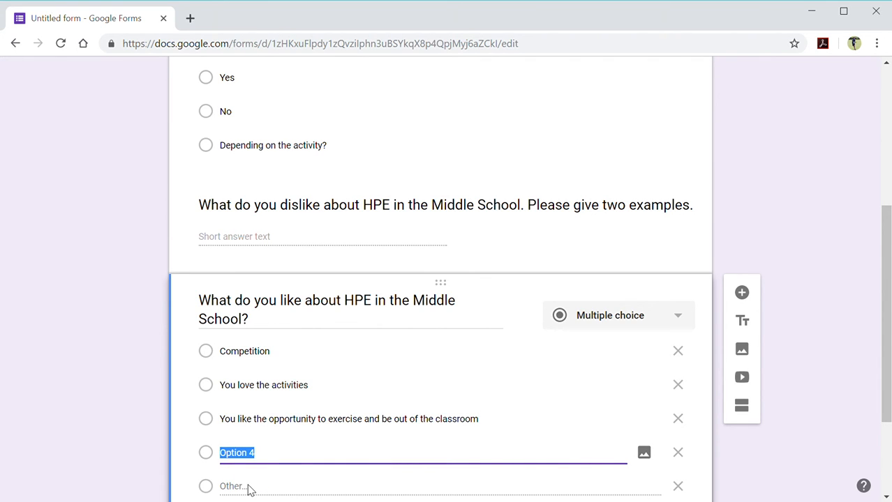
text(I cant stan)
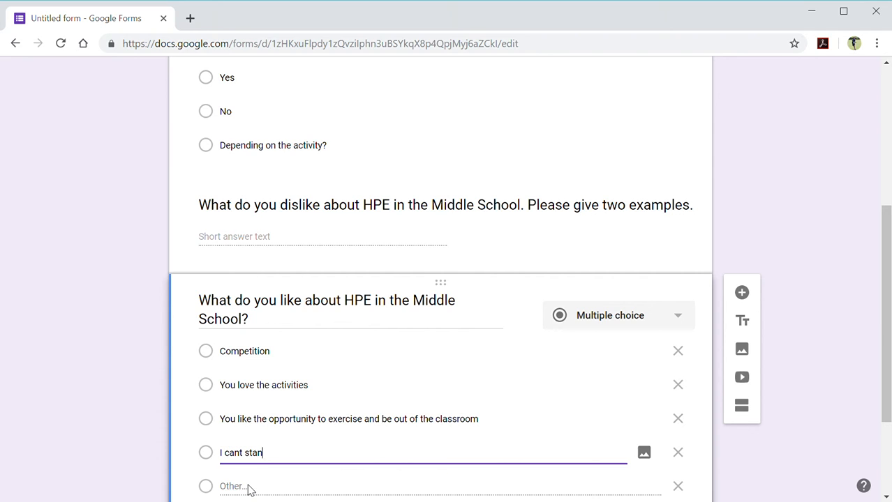
text(d classroom su)
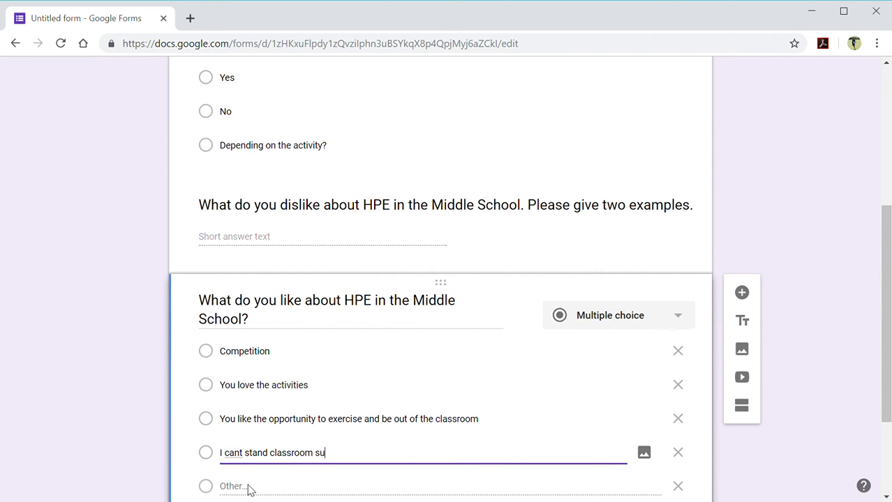
text(bjects)
double_click(234, 455)
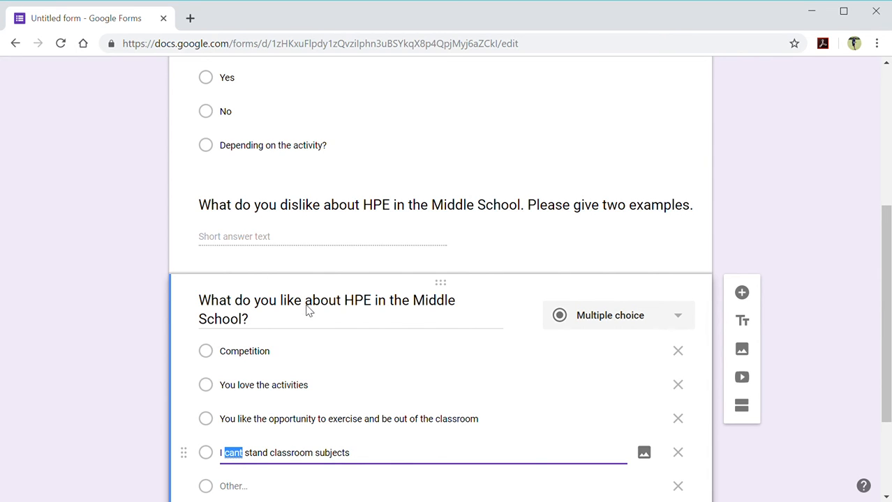
text(can't)
scroll(571, 384, down, 2)
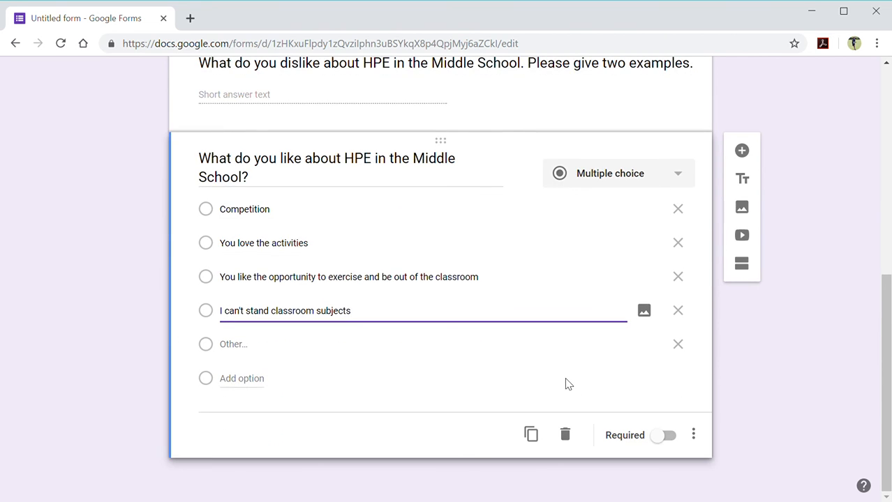
Email the form to the recipient's school e-mail address from the Send dialog.
scroll(565, 382, up, 6)
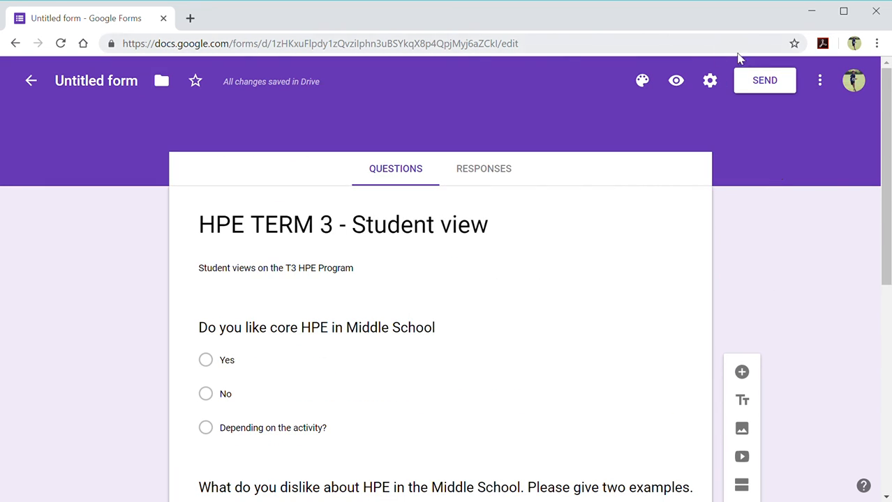
click(770, 76)
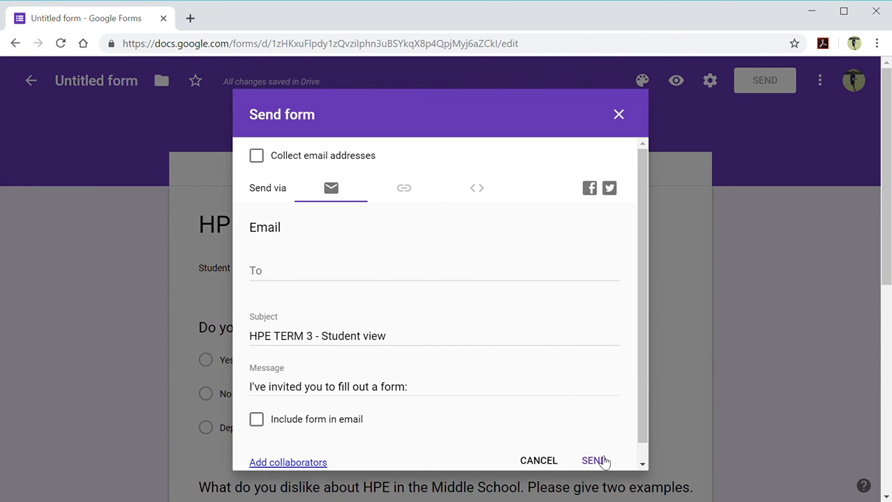
click(282, 272)
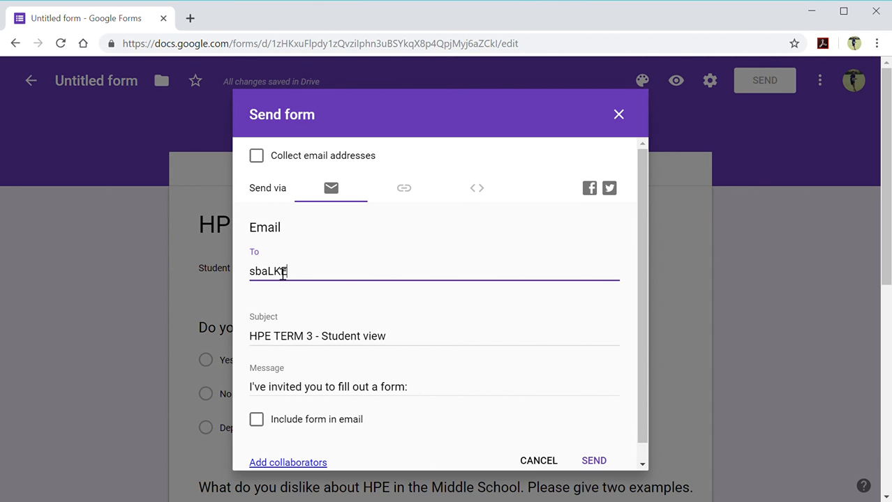
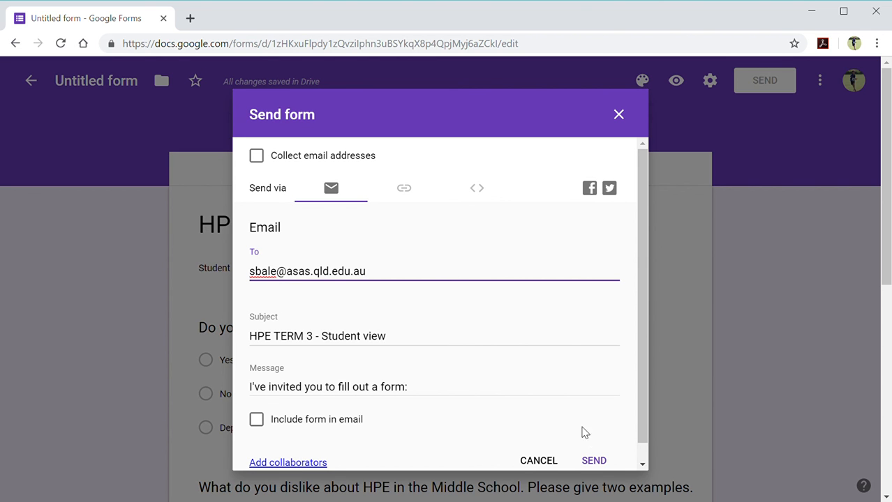
click(594, 461)
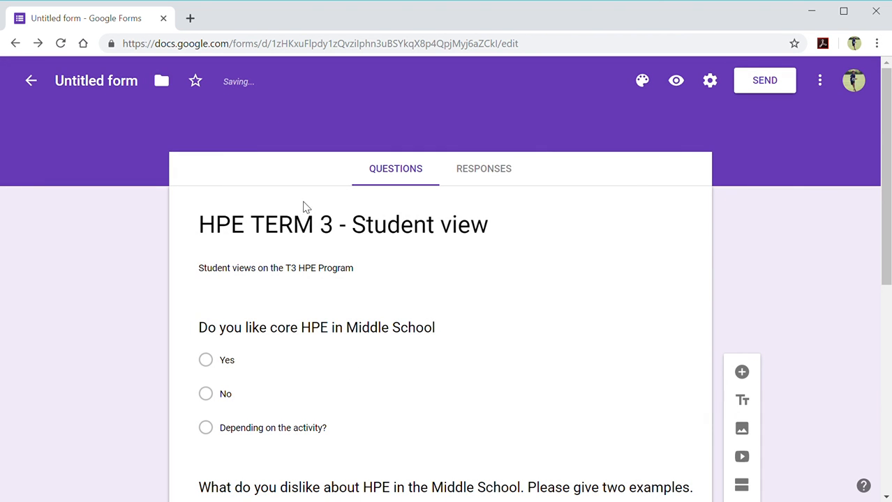
Return to Forms home, reopen 'HPE TERM 3 - Student view' and view its Responses tab.
click(35, 80)
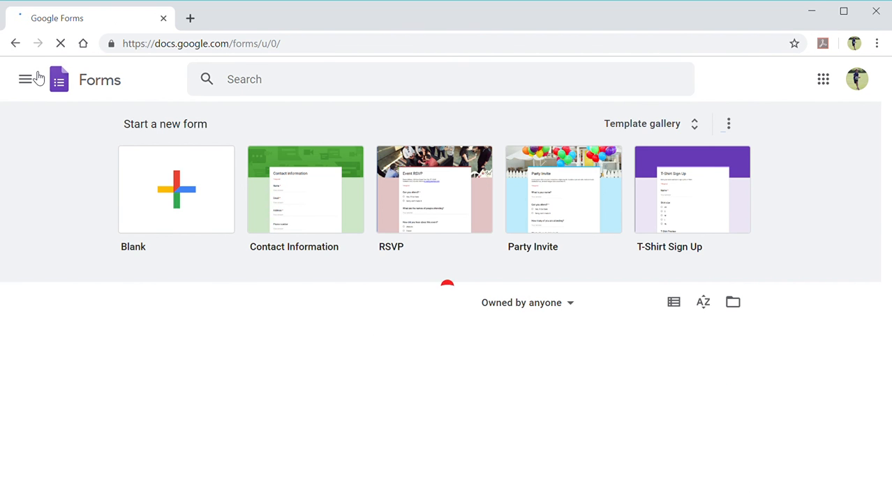
click(187, 369)
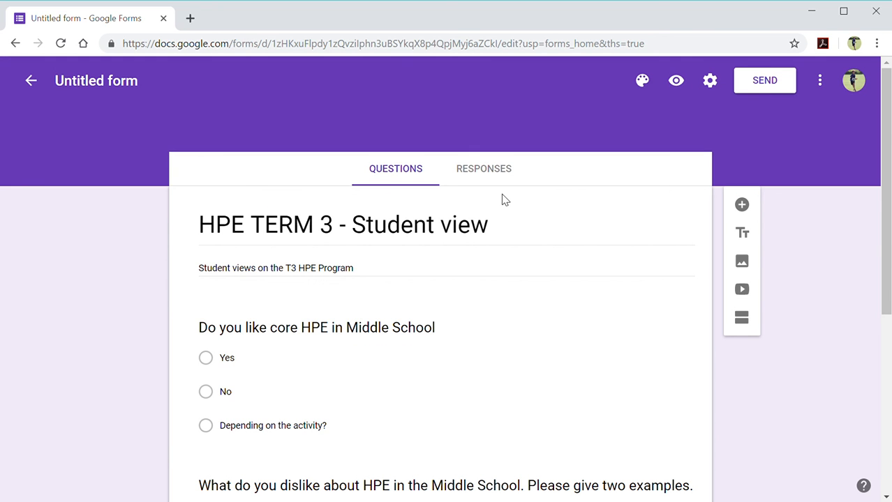
click(493, 173)
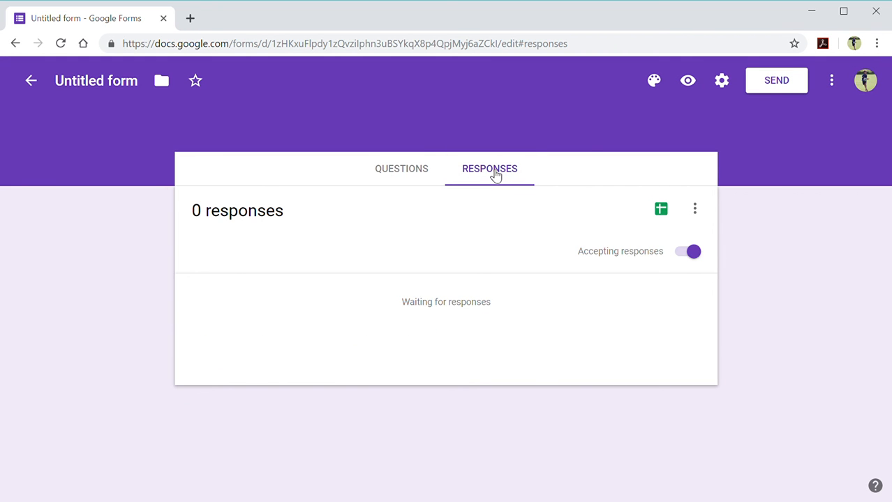